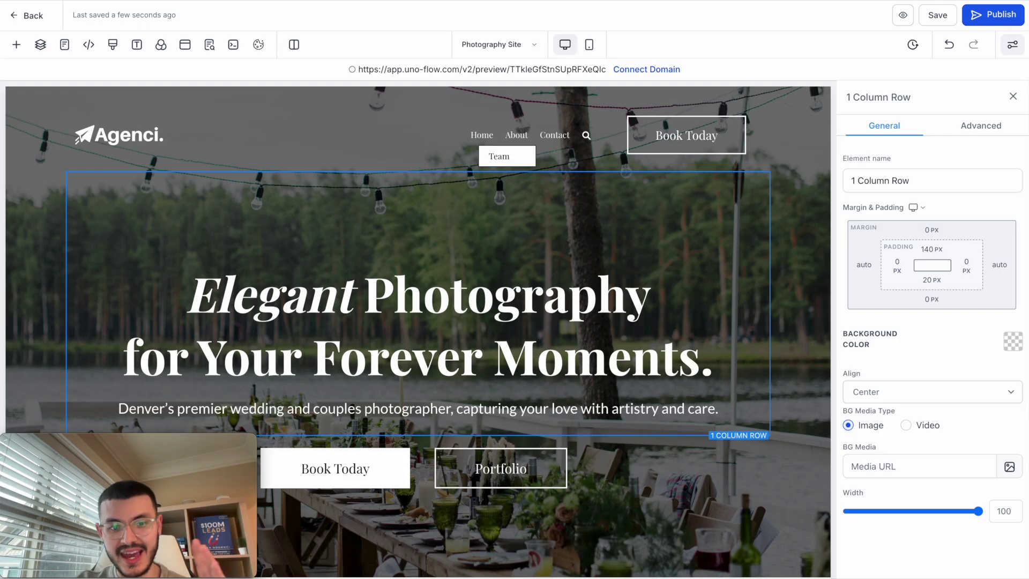
# Clear the hero section's BG Media URL so only plain black remains behind the headline.
pyautogui.click(801, 302)
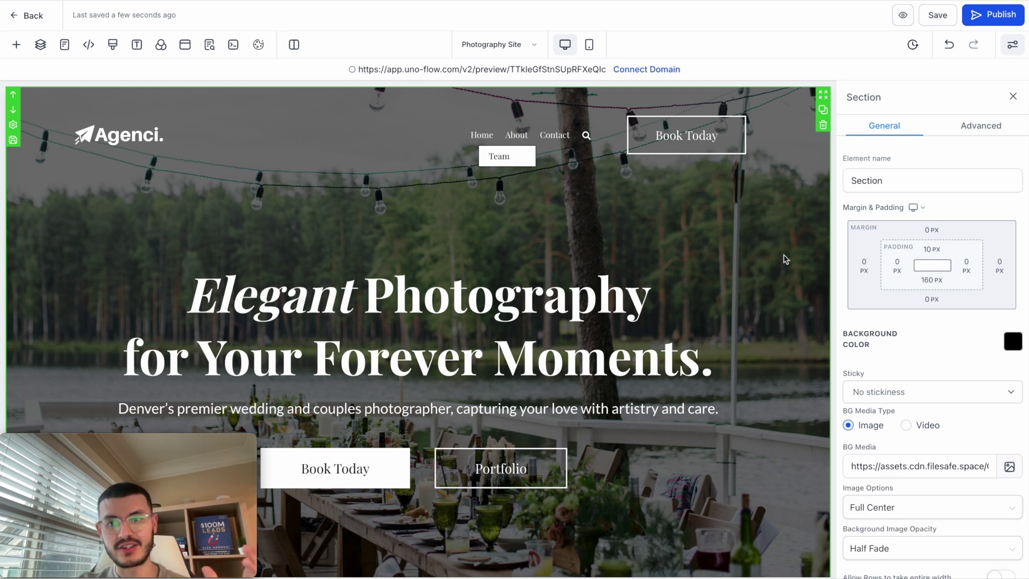
pyautogui.click(920, 466)
pyautogui.hotkey('ctrl', 'a')
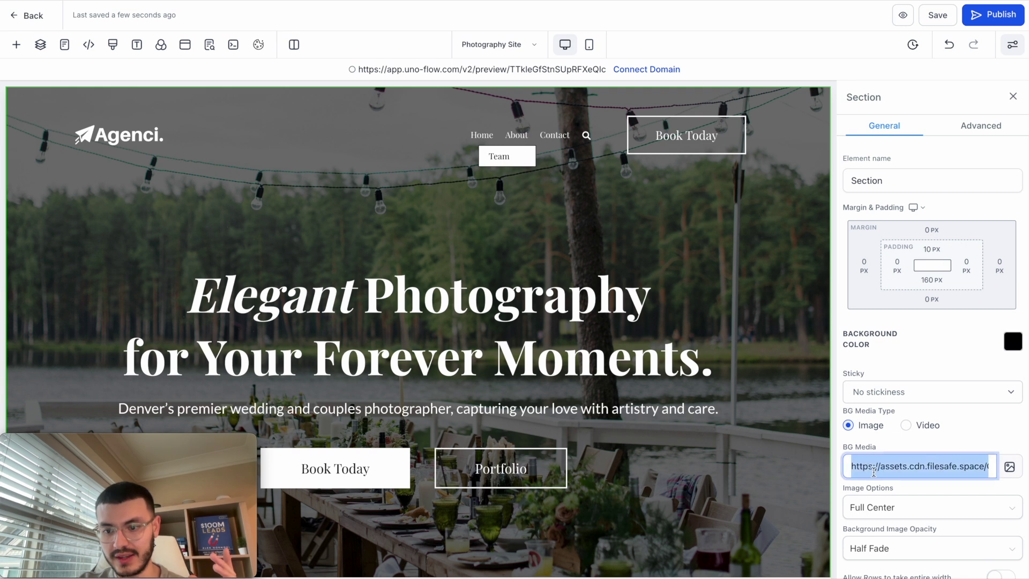
pyautogui.press('BackSpace')
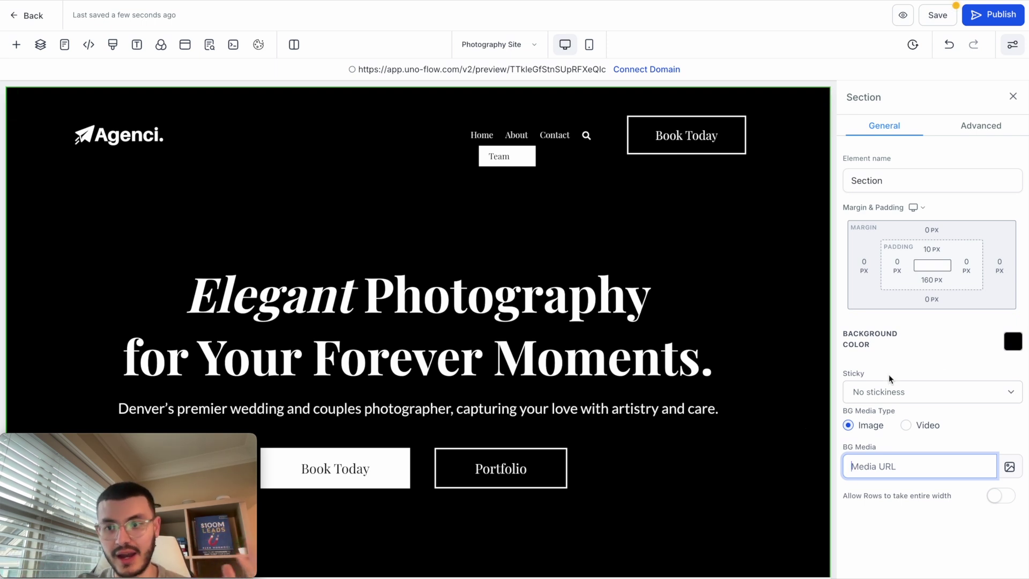
# Open the media library and copy the link of the sparkler wedding photo.
pyautogui.click(801, 336)
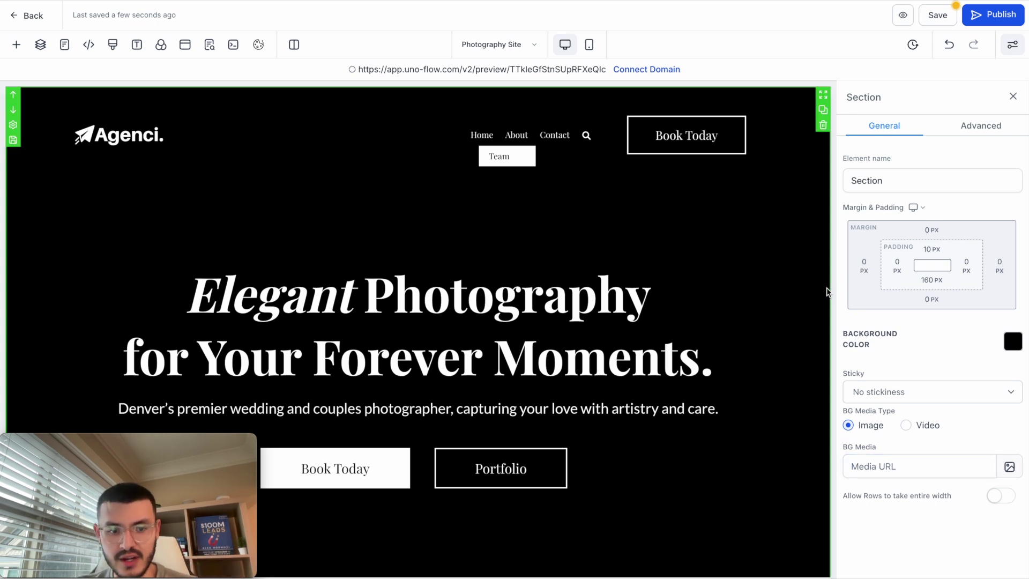
pyautogui.click(1010, 466)
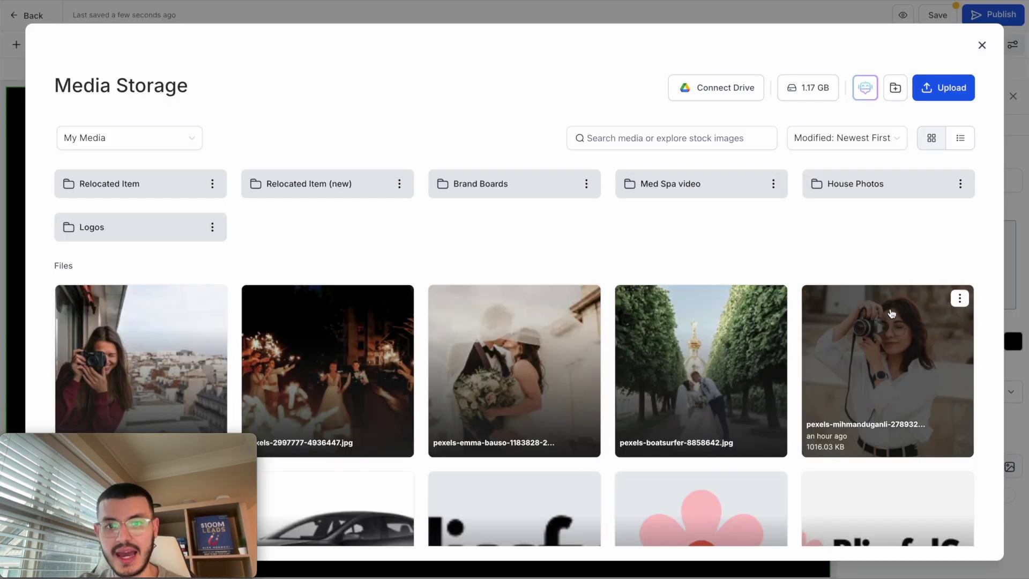
pyautogui.scroll(-1, 459, 347)
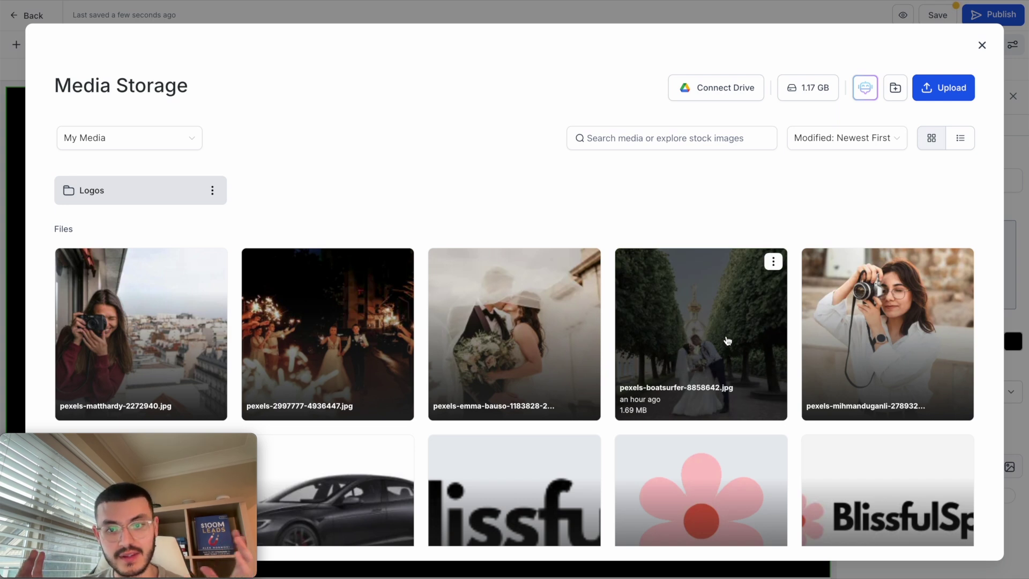
pyautogui.scroll(1, 789, 279)
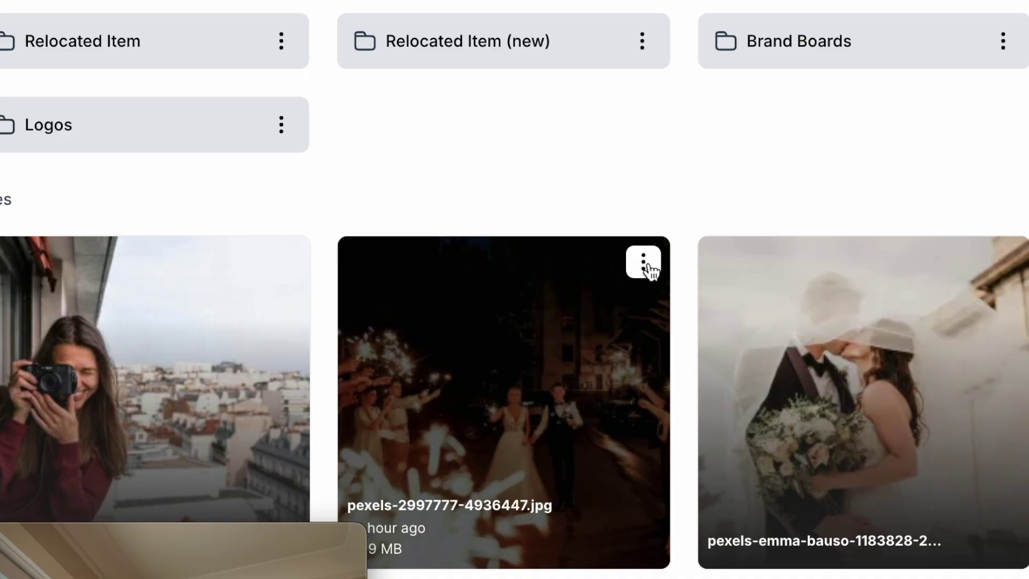
pyautogui.click(399, 298)
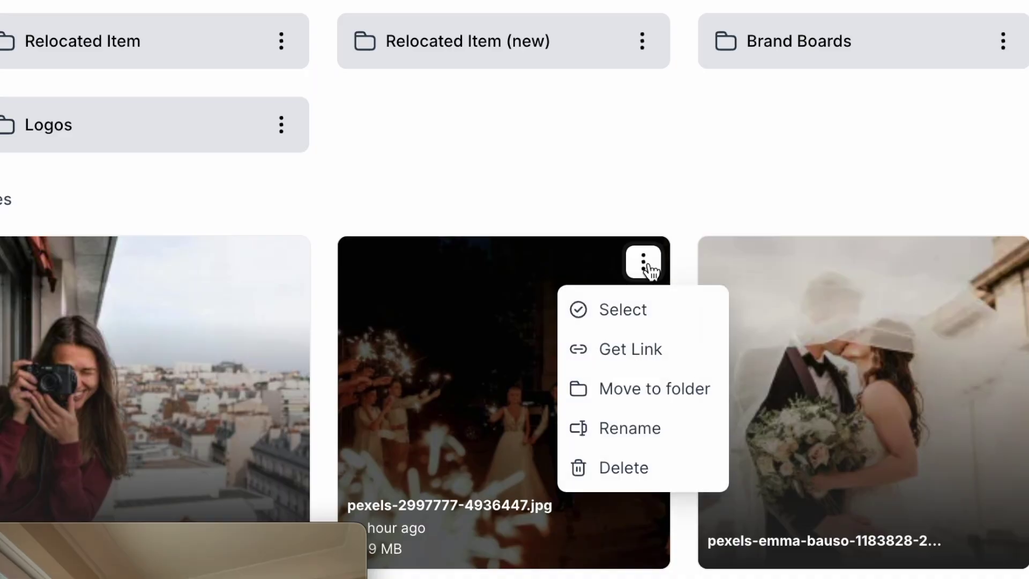
pyautogui.click(622, 356)
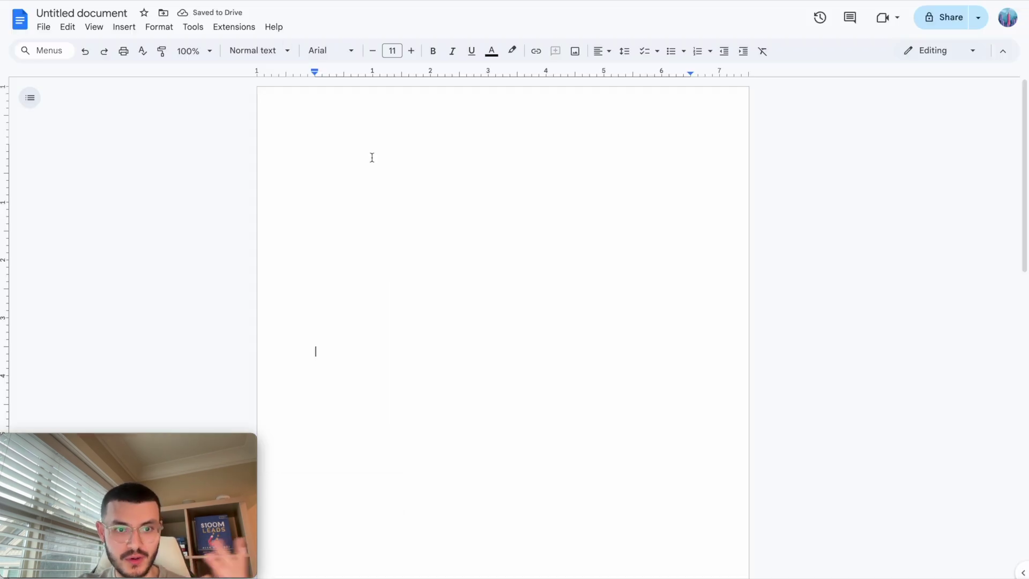
# Paste the sparkler and veil-kiss photo links on separate lines of the Google Doc.
pyautogui.click(372, 158)
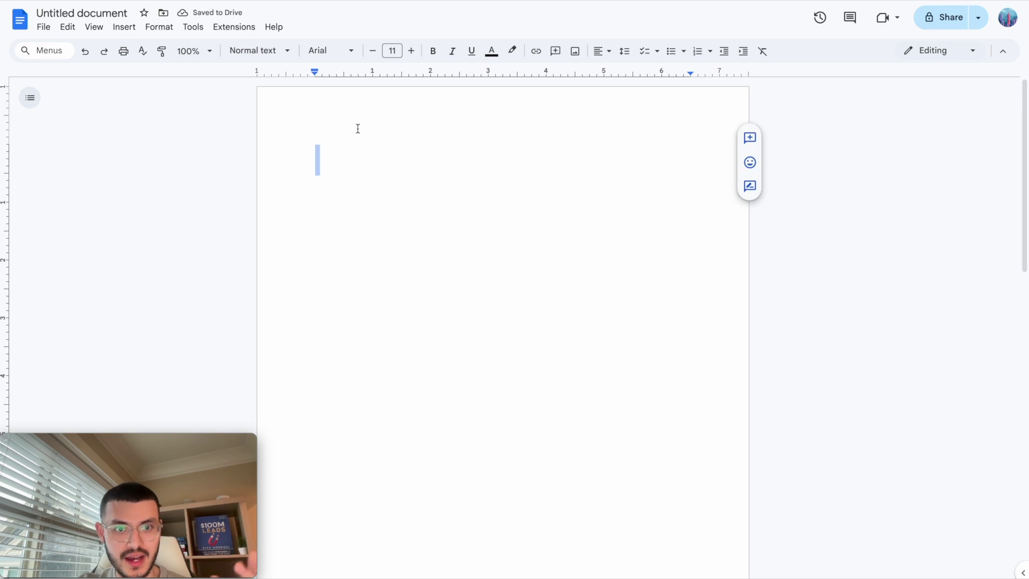
pyautogui.write('https://storage.googleapis.com/msgsndr/QfwAWxzBI6baKucajgV5/media/6744fabb6ebc300c718a31ff.jpeg')
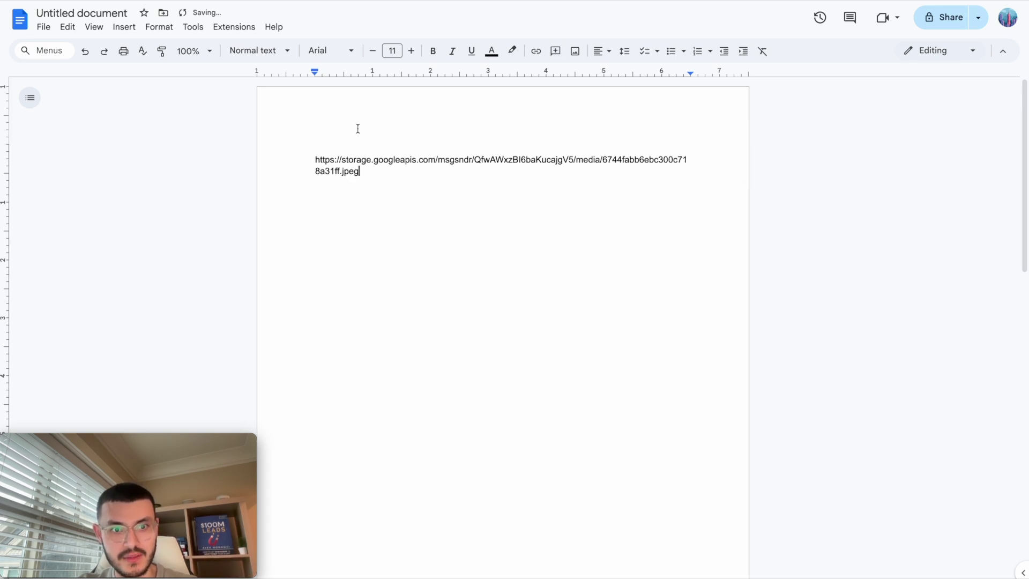
pyautogui.press('Return')
pyautogui.press('Return')
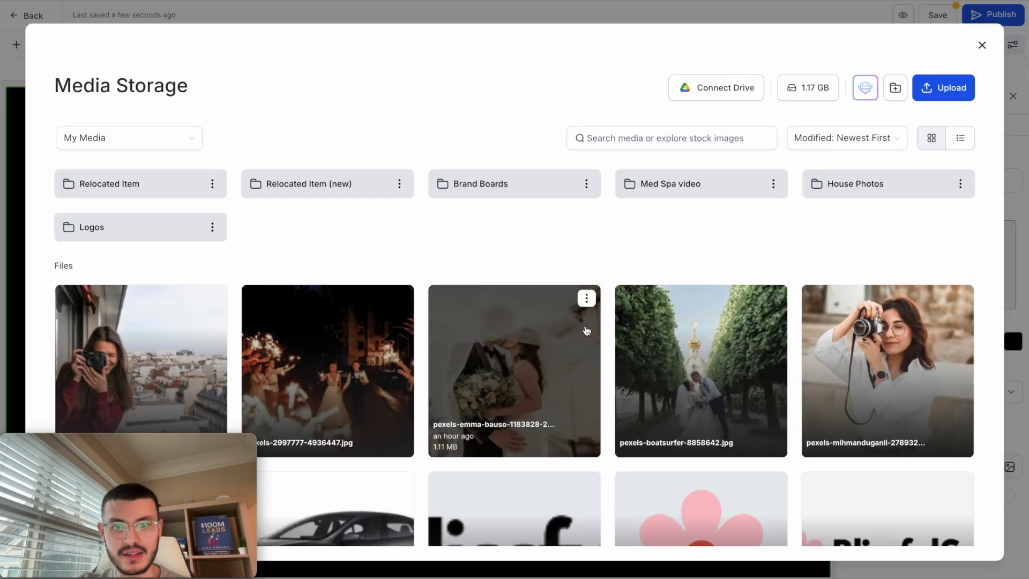
pyautogui.click(587, 299)
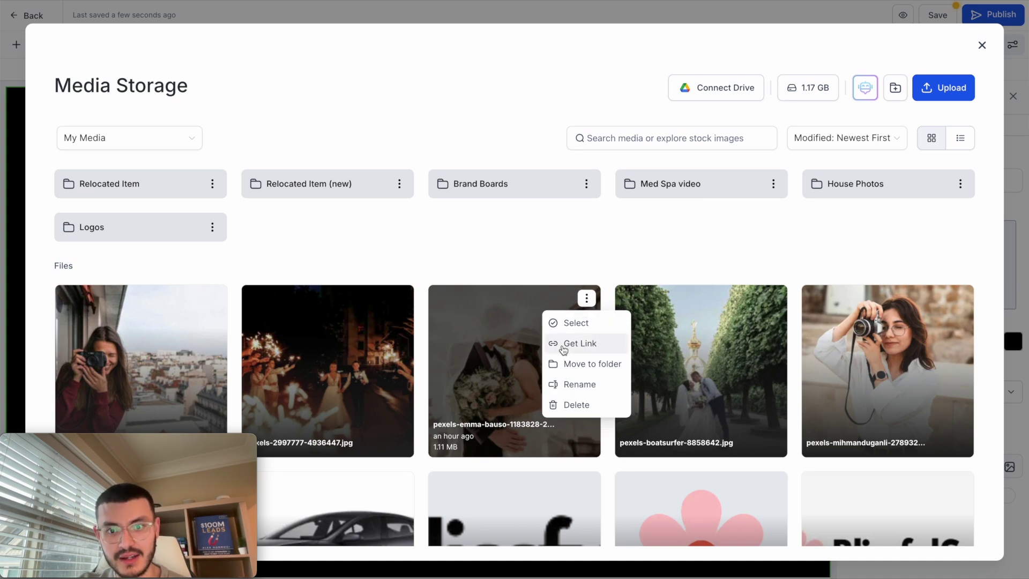
pyautogui.click(579, 343)
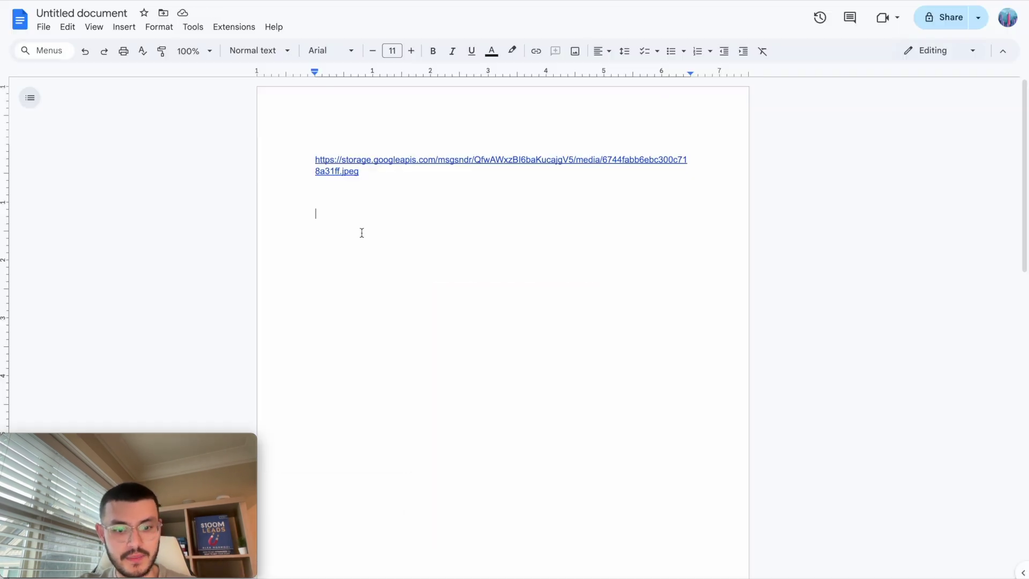
pyautogui.hotkey('ctrl', 'v')
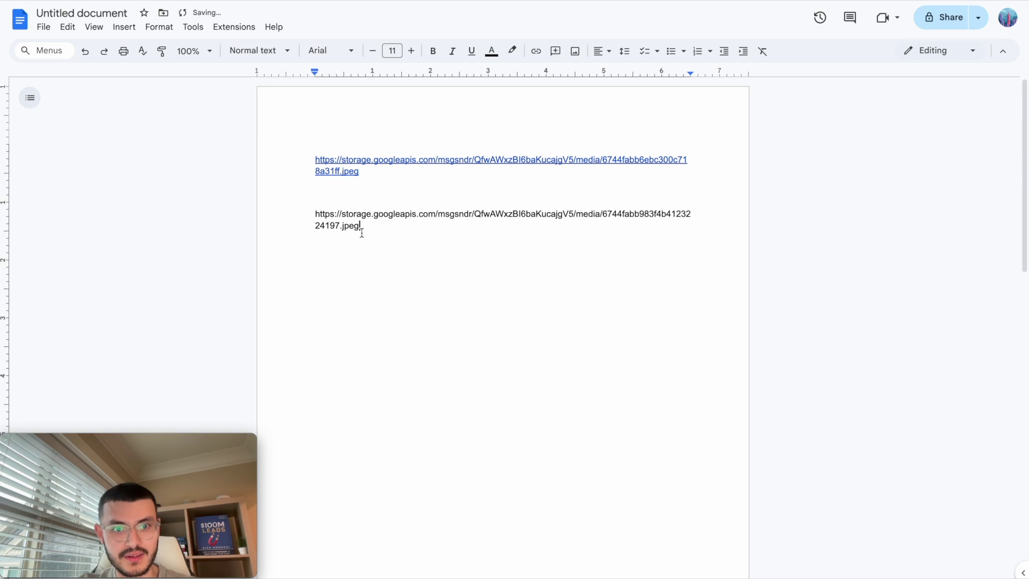
pyautogui.press('Return')
pyautogui.press('Return')
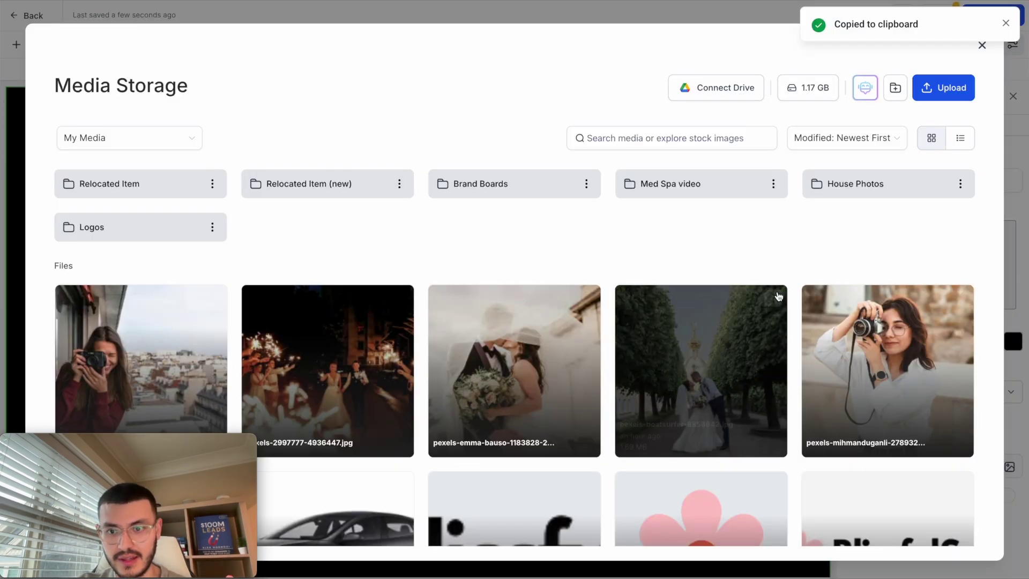
# Copy the boatsurfer photo's link and close the media library.
pyautogui.click(773, 298)
pyautogui.click(760, 342)
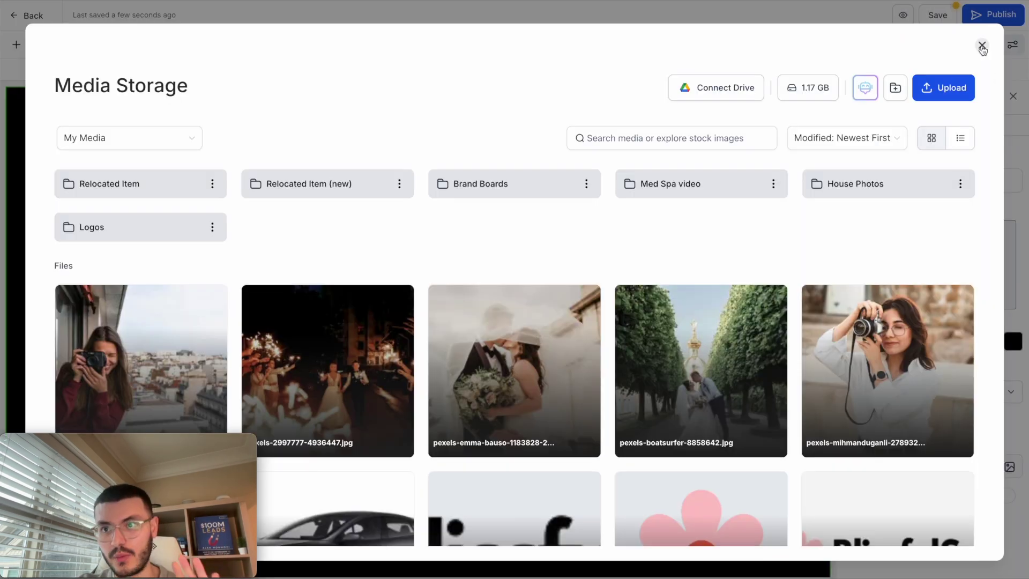
pyautogui.click(981, 46)
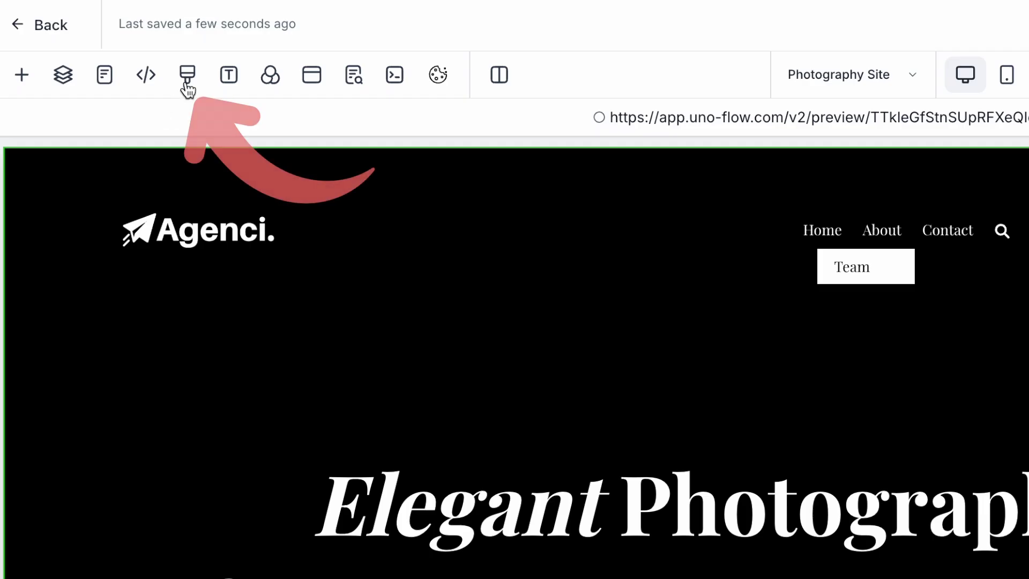
# Open the site's Custom CSS editor, then the 1.13 smooth background transition guide in Notion.
pyautogui.click(191, 78)
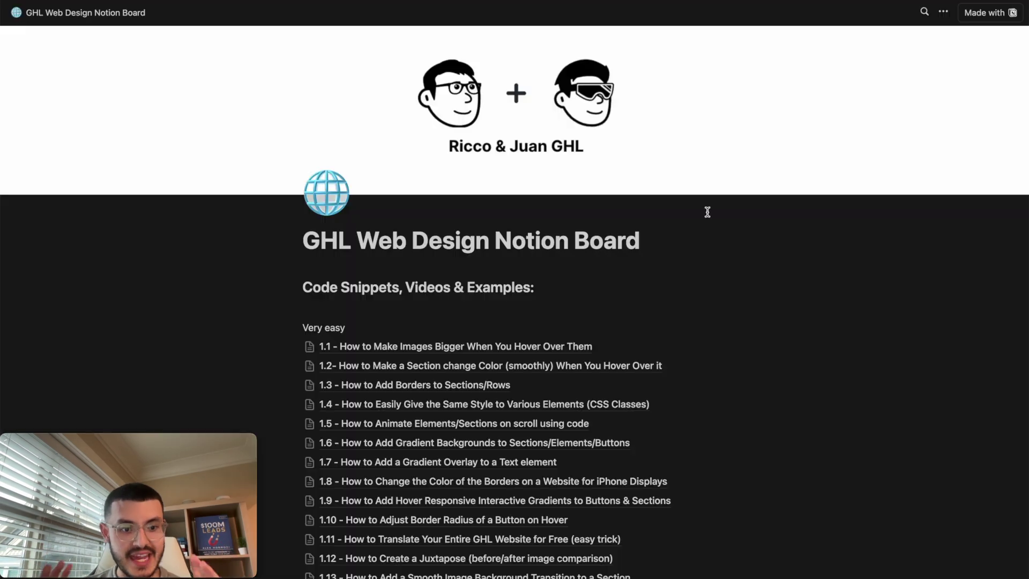
pyautogui.hotkey('ctrl', 'Tab')
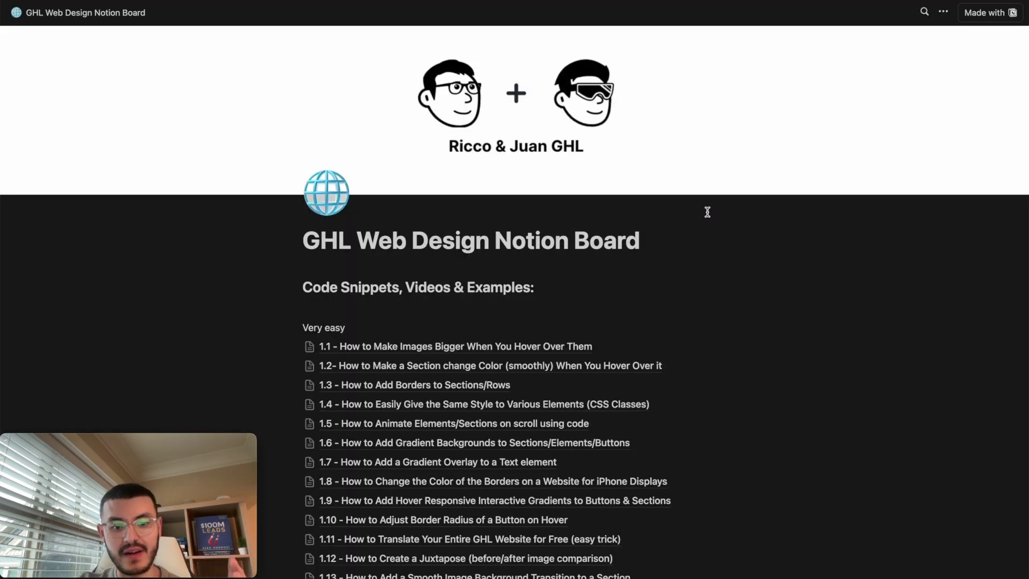
pyautogui.scroll(-3, 708, 212)
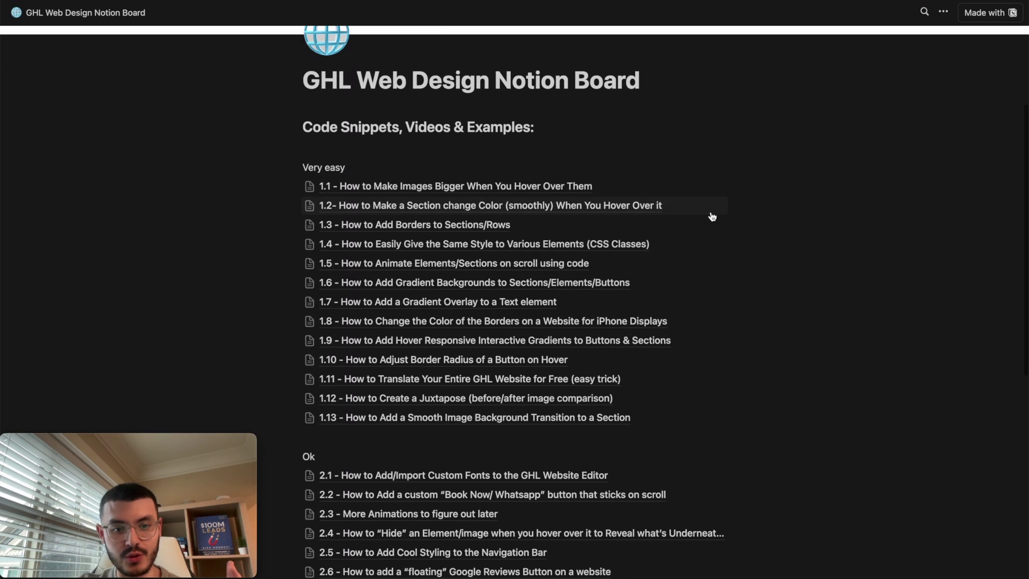
pyautogui.click(345, 418)
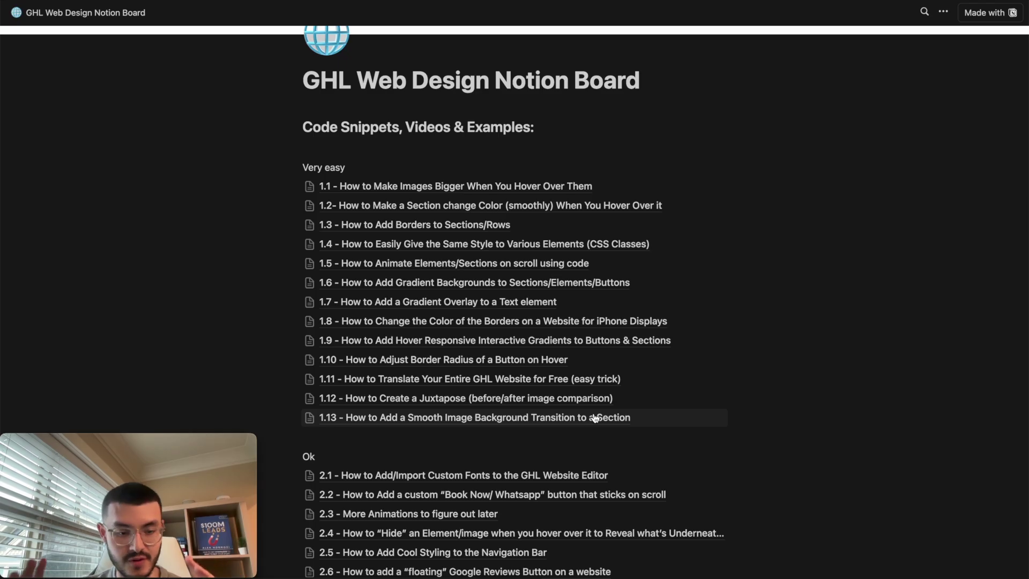
pyautogui.scroll(3, 536, 415)
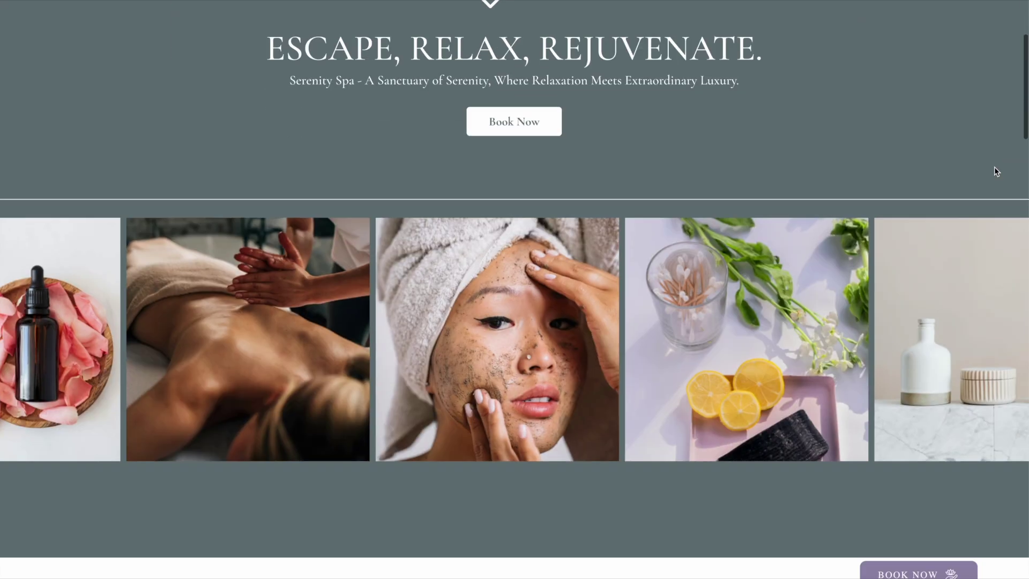
pyautogui.scroll(-3, 994, 166)
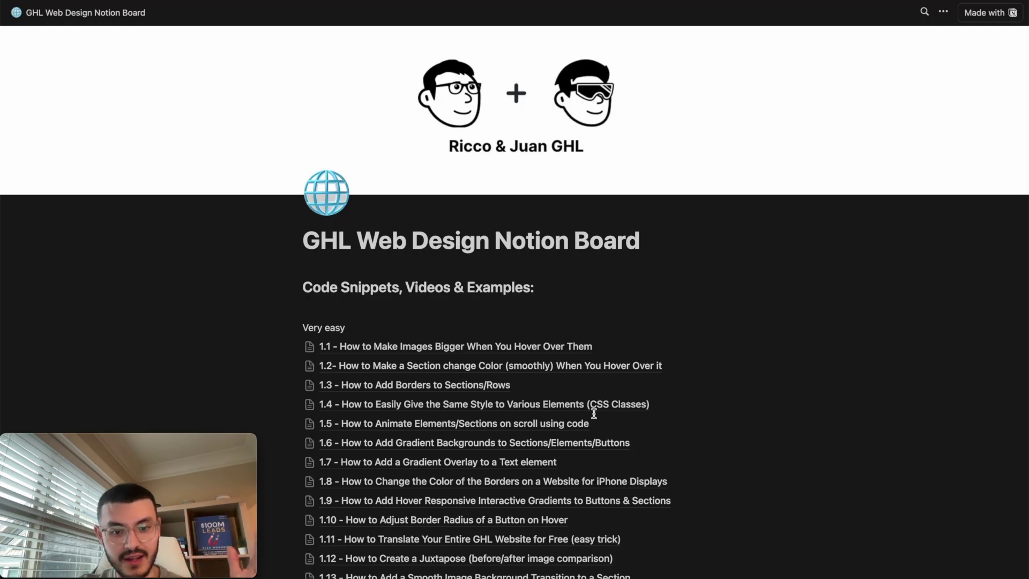
pyautogui.scroll(-2, 593, 413)
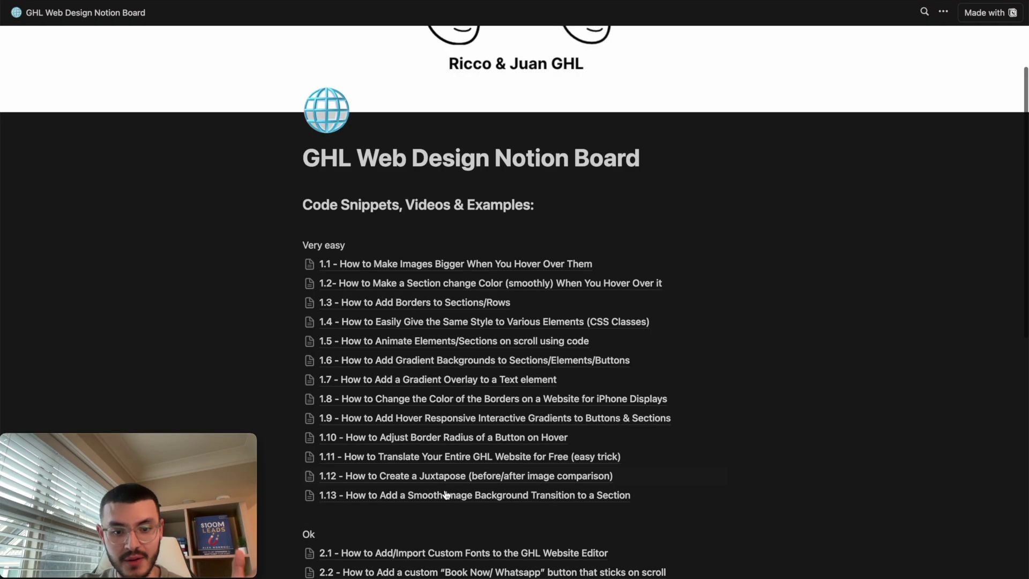
pyautogui.click(336, 499)
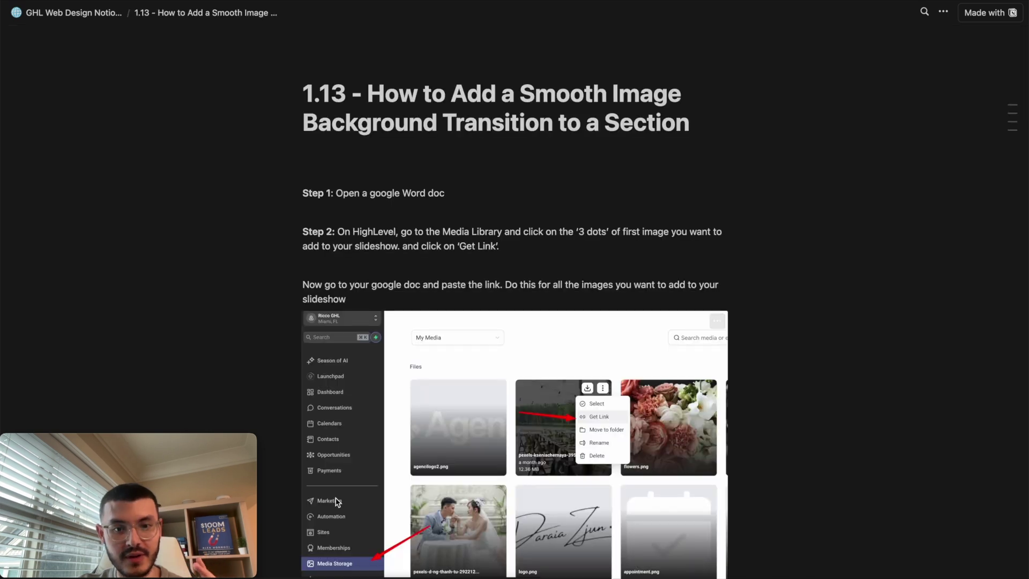
# Select the entire 'Code for 3 images' CSS snippet in the guide.
pyautogui.scroll(-7, 621, 336)
pyautogui.scroll(-7, 620, 336)
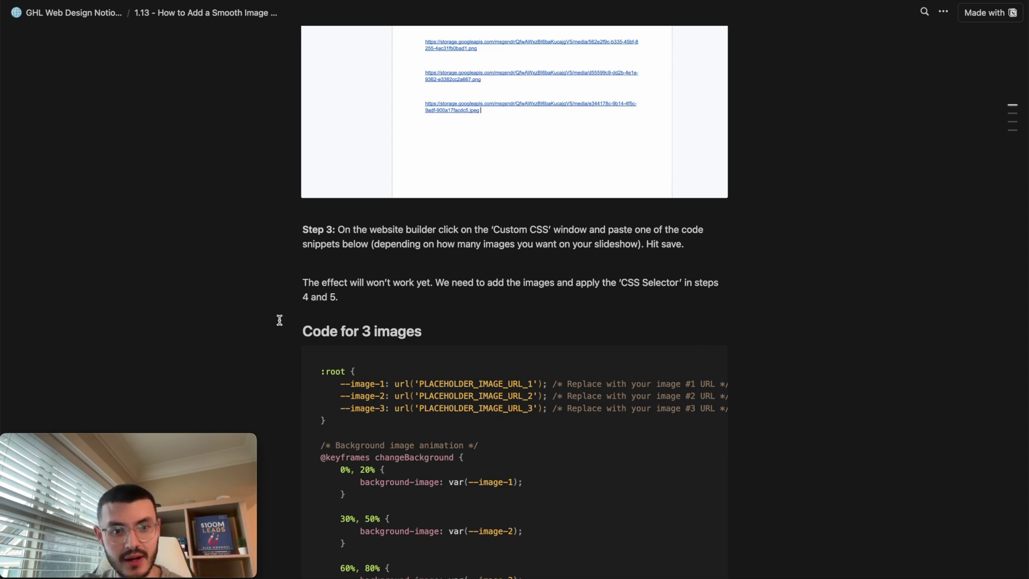
pyautogui.scroll(-10, 398, 294)
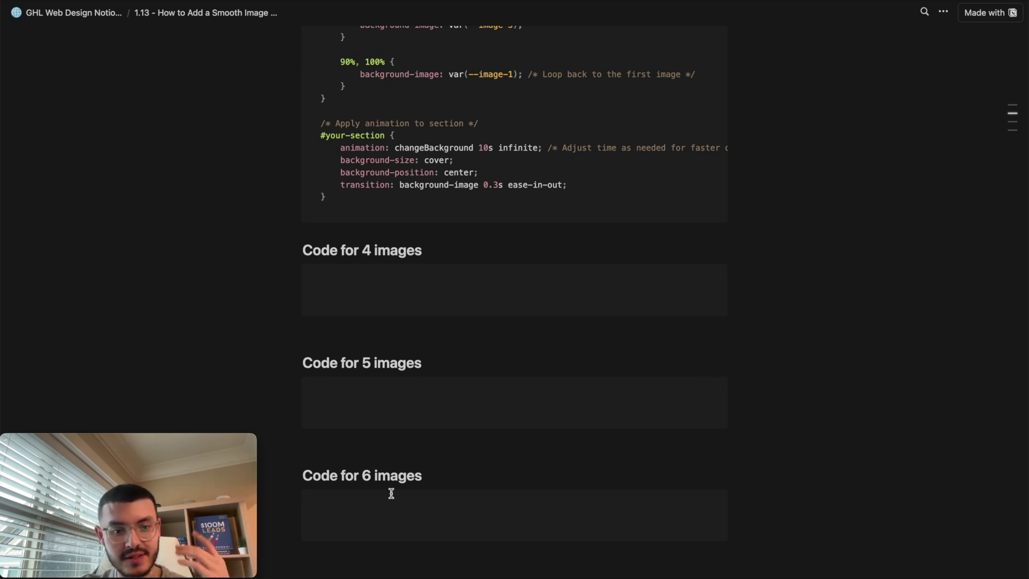
pyautogui.scroll(10, 450, 322)
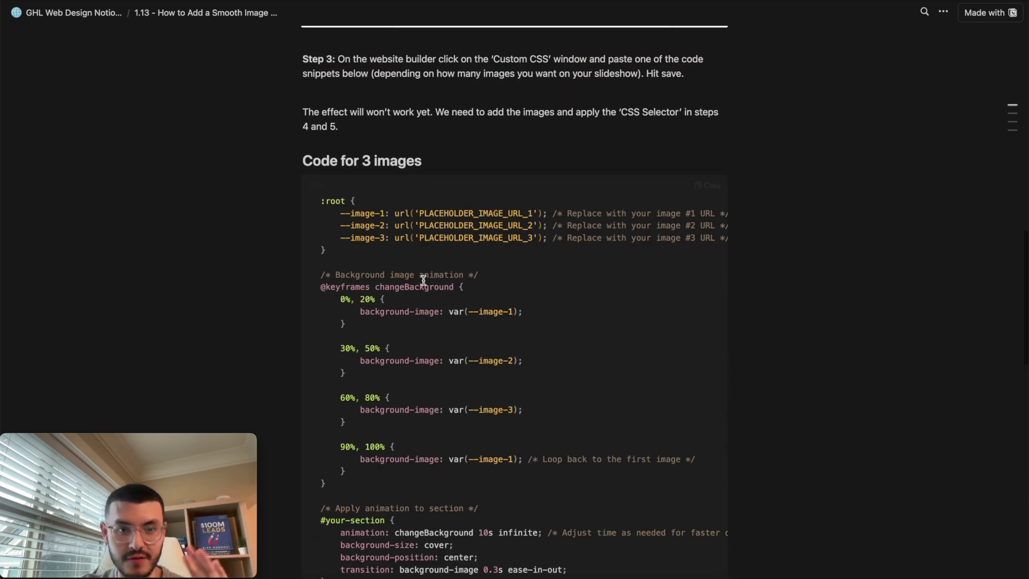
pyautogui.moveTo(320, 200); pyautogui.dragTo(338, 508)
pyautogui.scroll(-3, 331, 233)
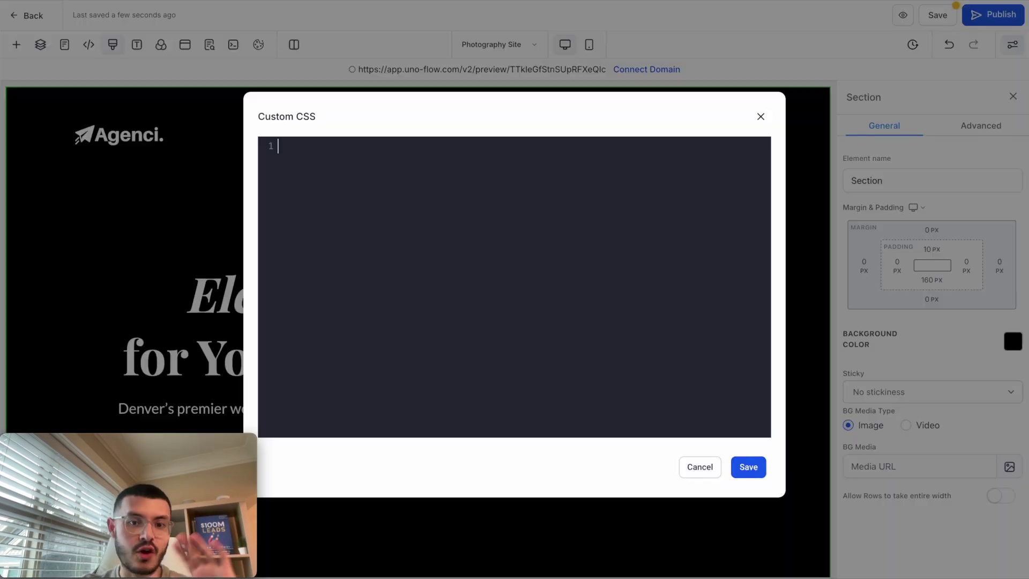
# Paste the 3-image CSS and replace PLACEHOLDER_IMAGE_URL_1 with the first photo URL.
pyautogui.hotkey('ctrl', 'v')
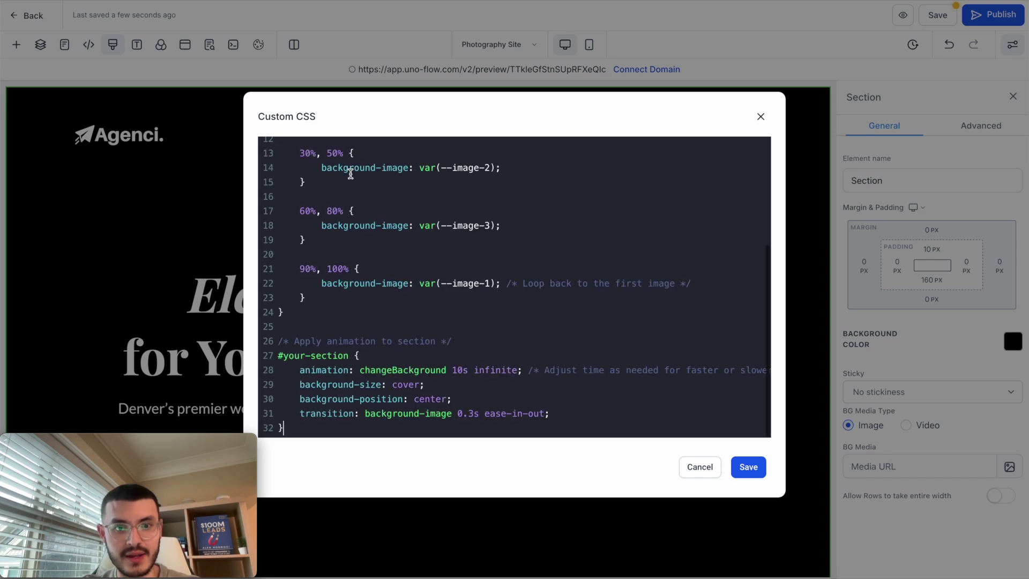
pyautogui.scroll(3, 351, 174)
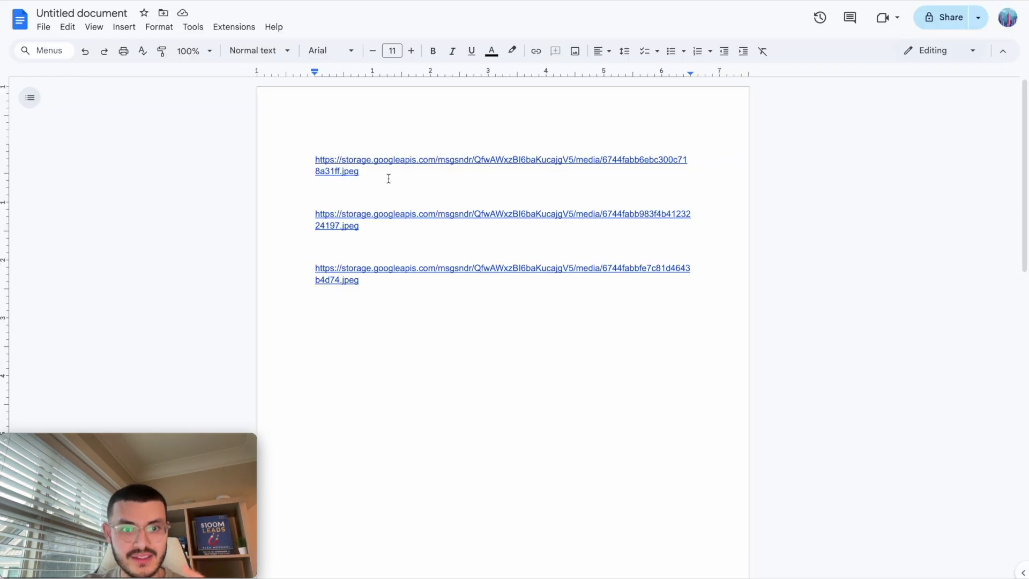
pyautogui.moveTo(388, 177); pyautogui.dragTo(303, 156)
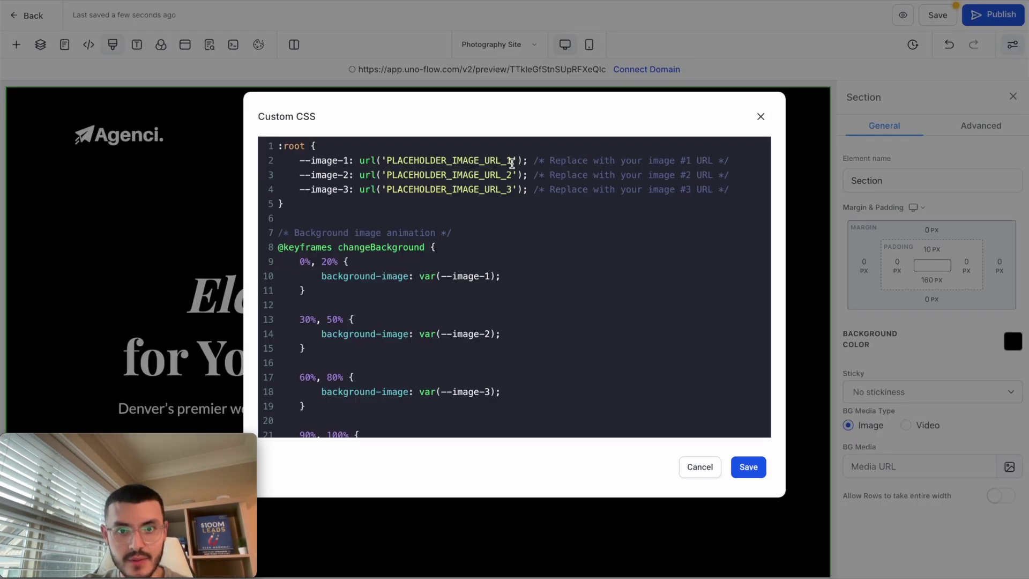
pyautogui.moveTo(512, 163); pyautogui.dragTo(386, 161)
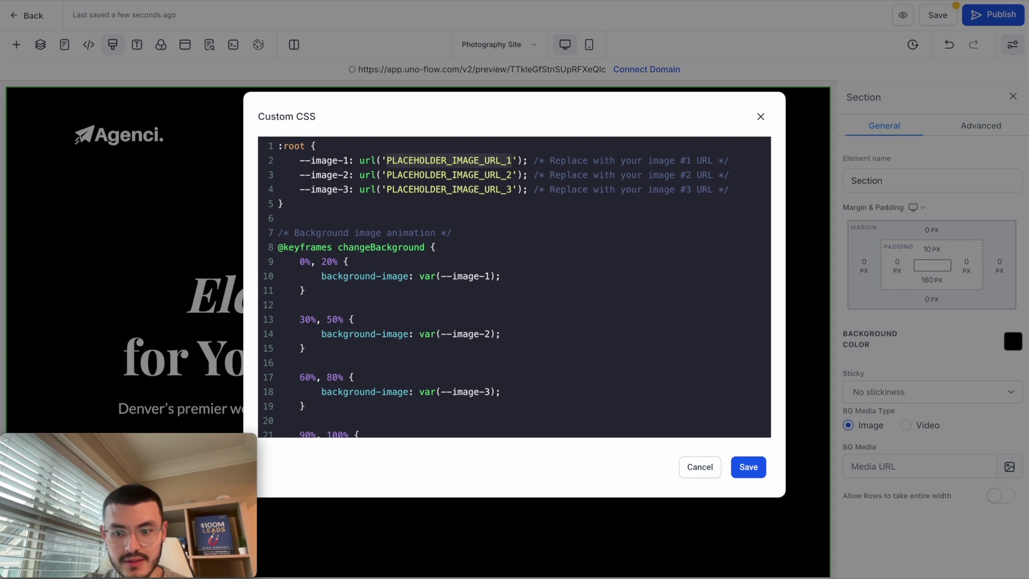
pyautogui.press('BackSpace')
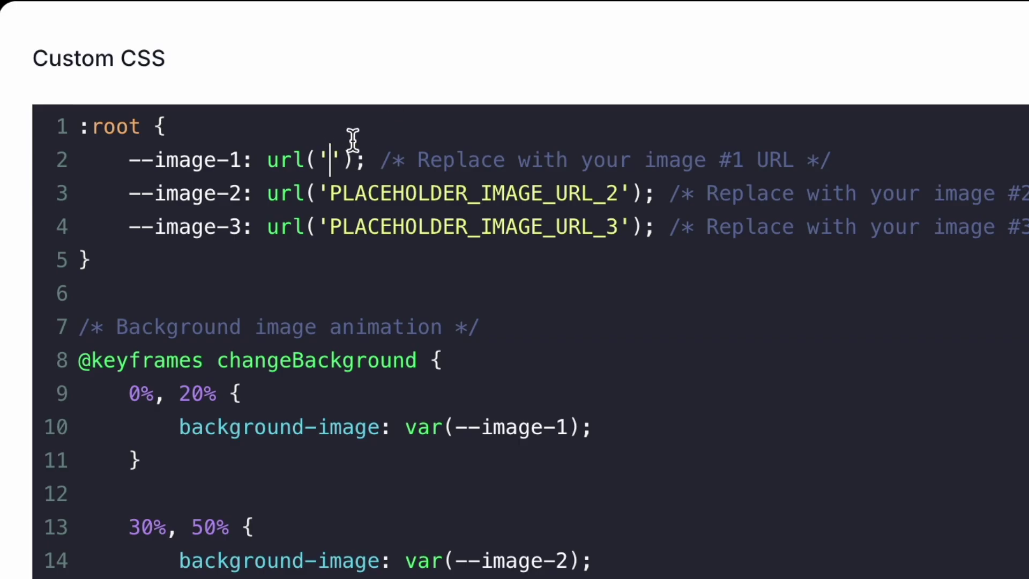
pyautogui.press('super+v')
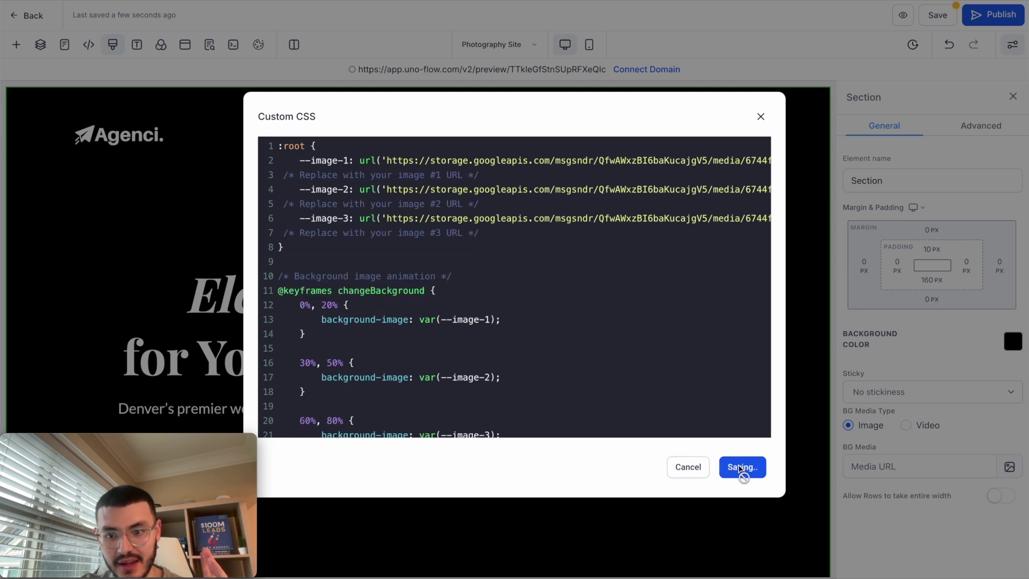
# Replace #your-section in the custom CSS with the hero's selector #section-ahYxwyRAHq and save.
pyautogui.click(739, 468)
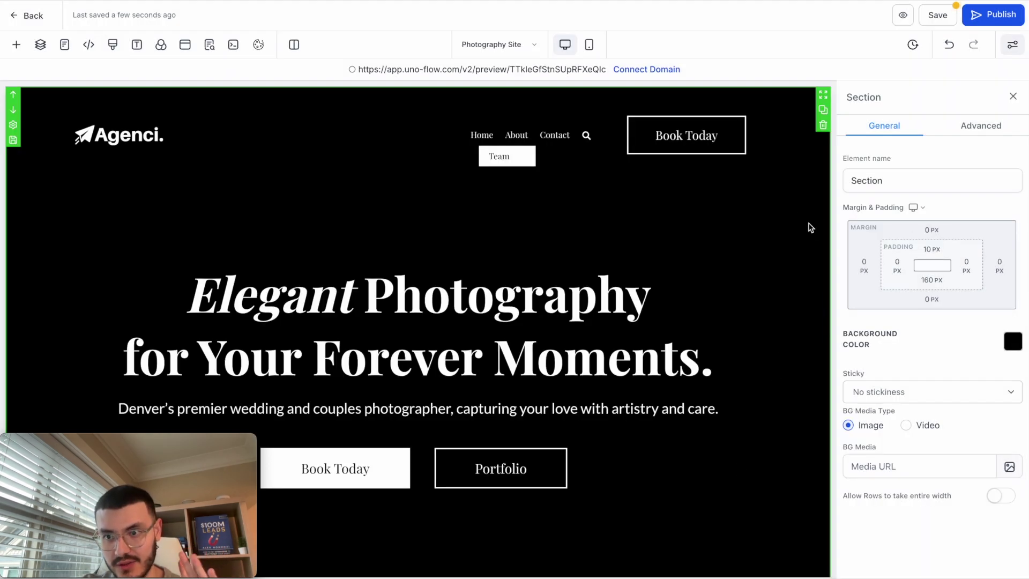
pyautogui.click(957, 127)
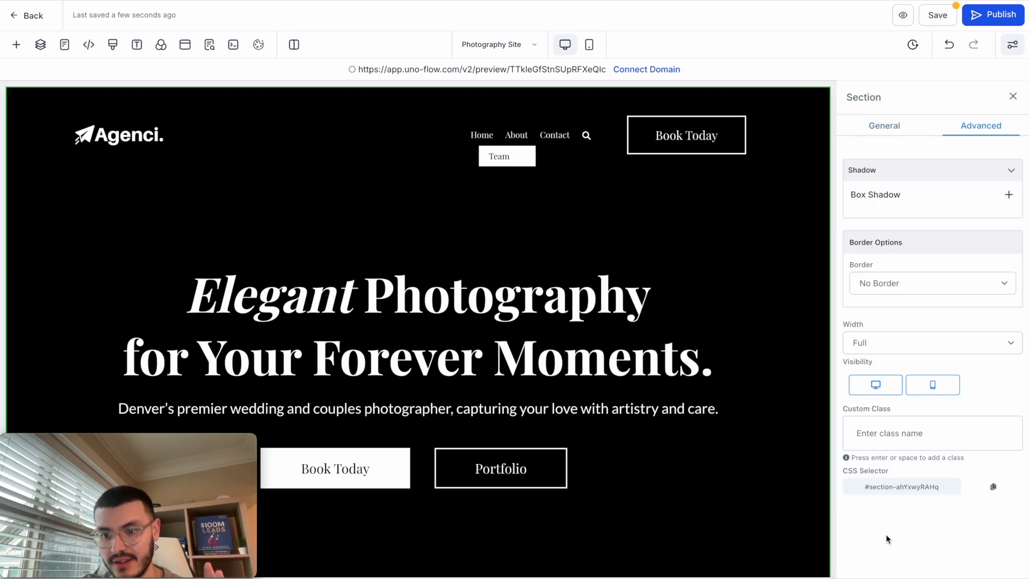
pyautogui.click(993, 486)
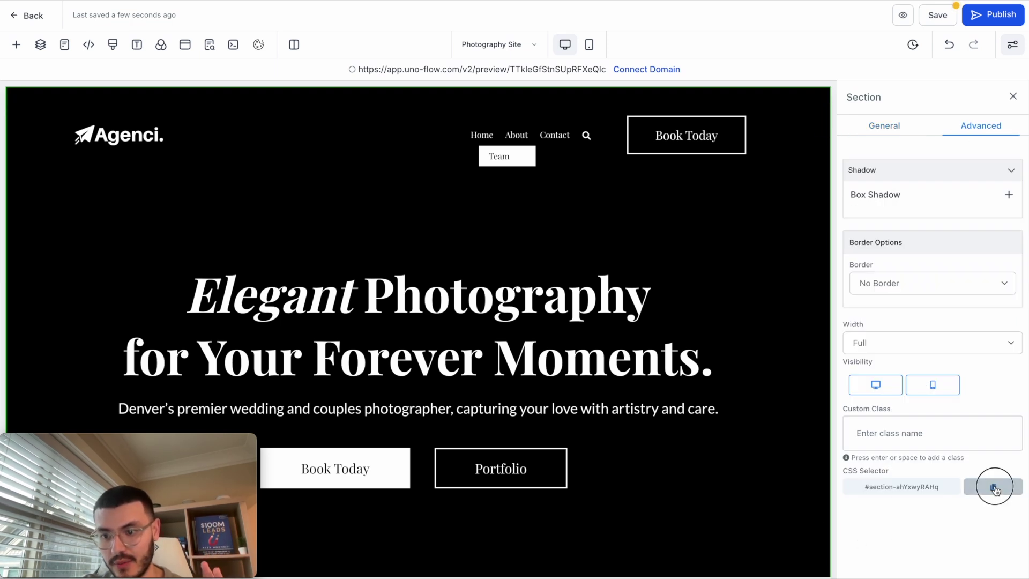
pyautogui.click(112, 45)
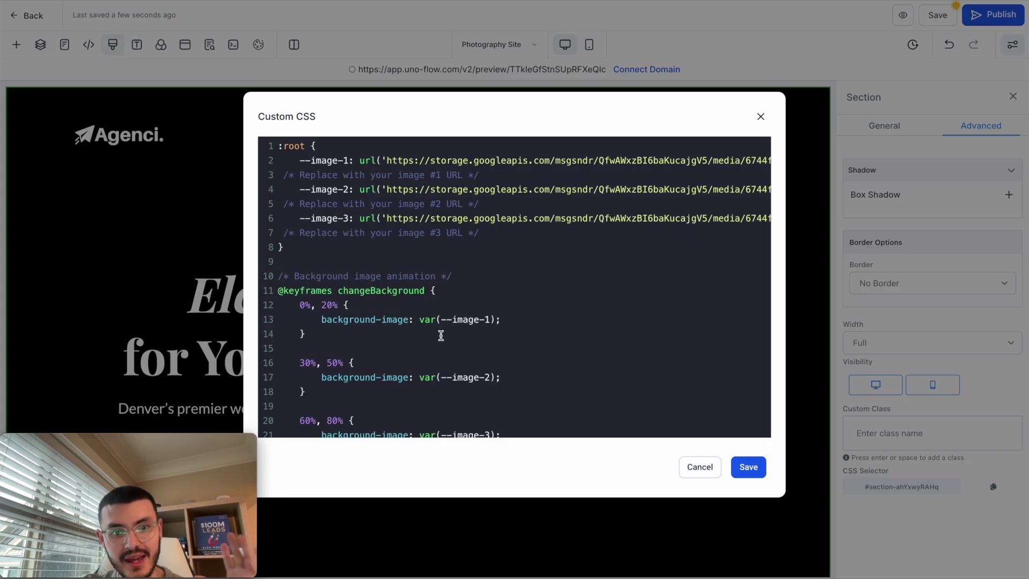
pyautogui.scroll(-5, 441, 335)
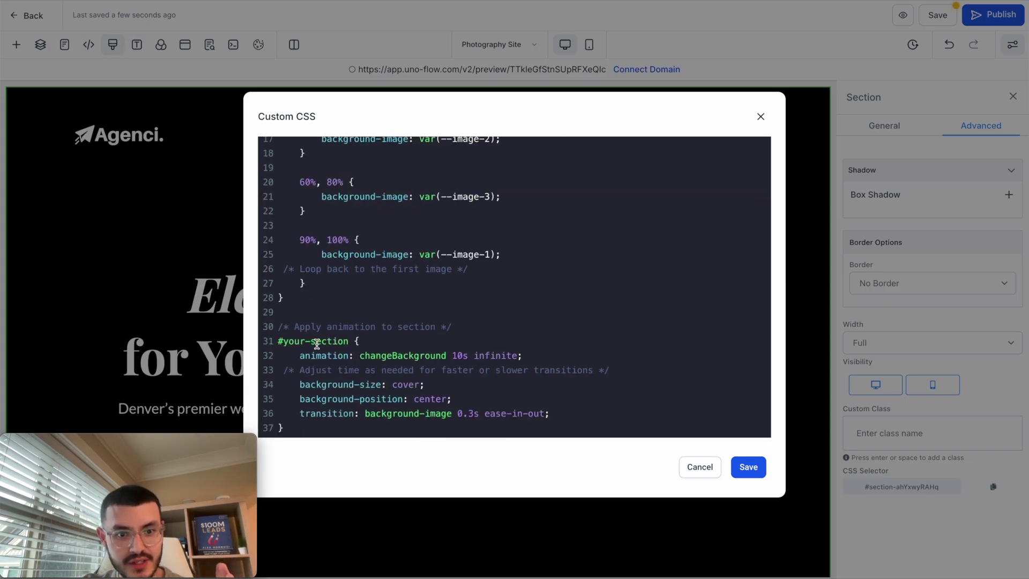
pyautogui.moveTo(348, 341); pyautogui.dragTo(268, 341)
pyautogui.hotkey('ctrl', 'v')
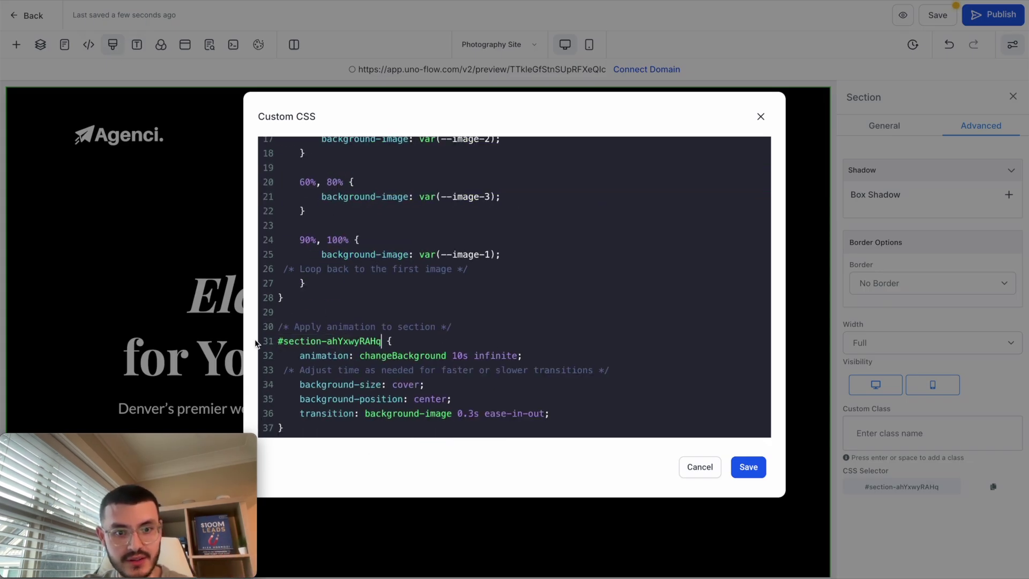
pyautogui.click(758, 475)
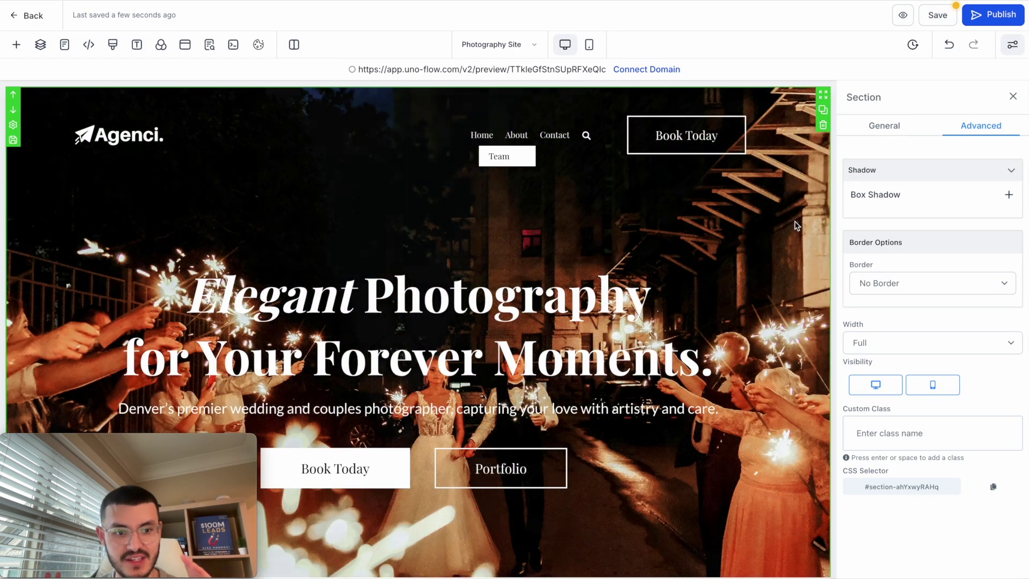
# Save the website with the hero background cycling through wedding photos.
pyautogui.click(903, 21)
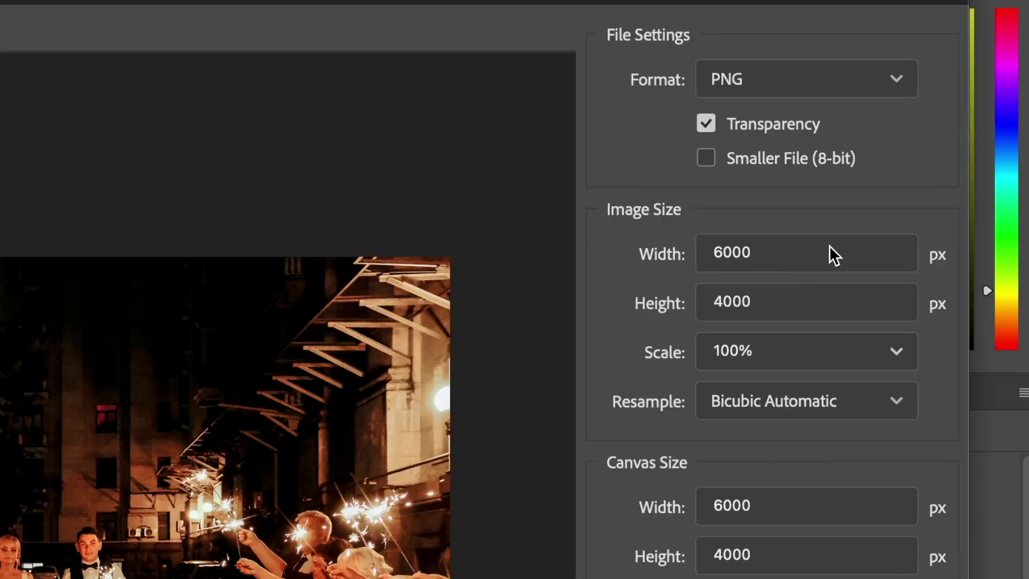
# Export the sparkler photo as JPG at 3000 px width, 50% scale.
pyautogui.click(750, 80)
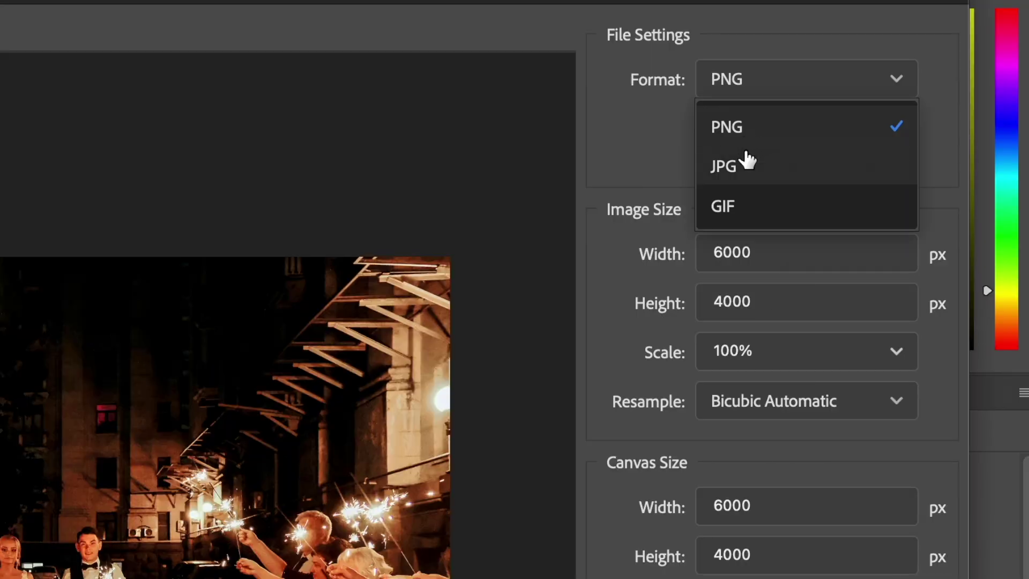
pyautogui.click(733, 167)
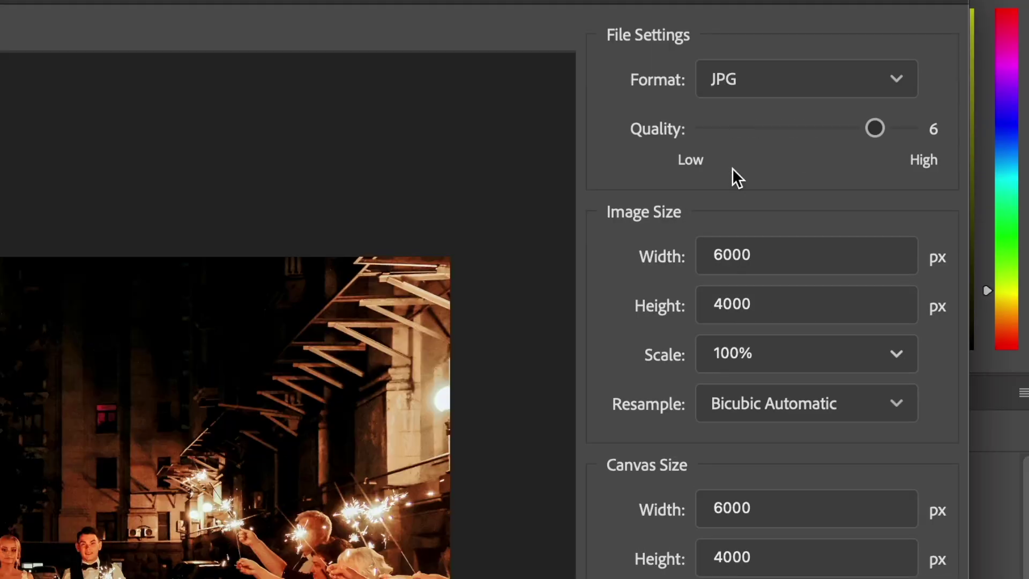
pyautogui.doubleClick(763, 271)
pyautogui.write('3000')
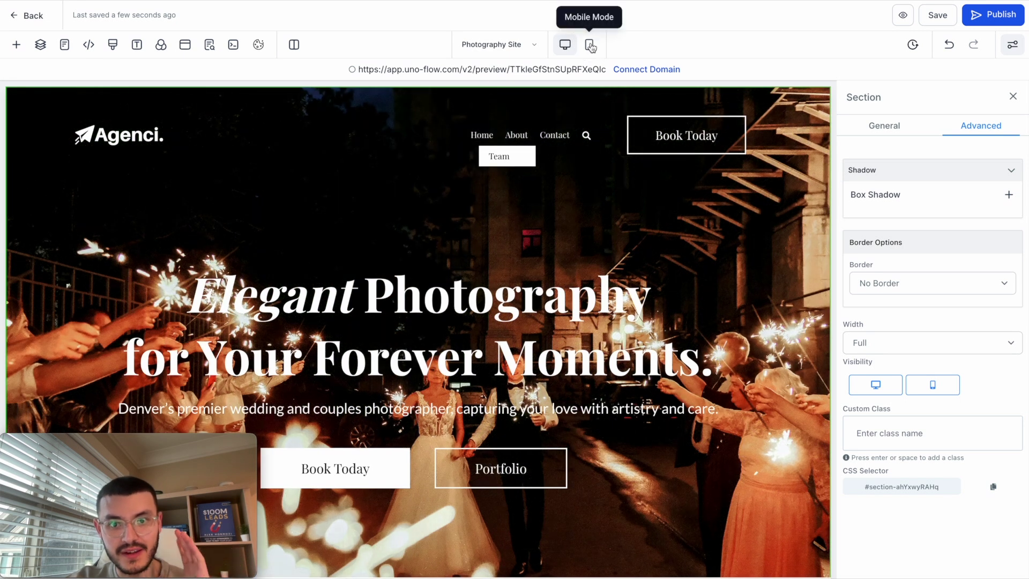
# Switch to Mobile Mode and show the end of the Custom CSS code.
pyautogui.click(590, 46)
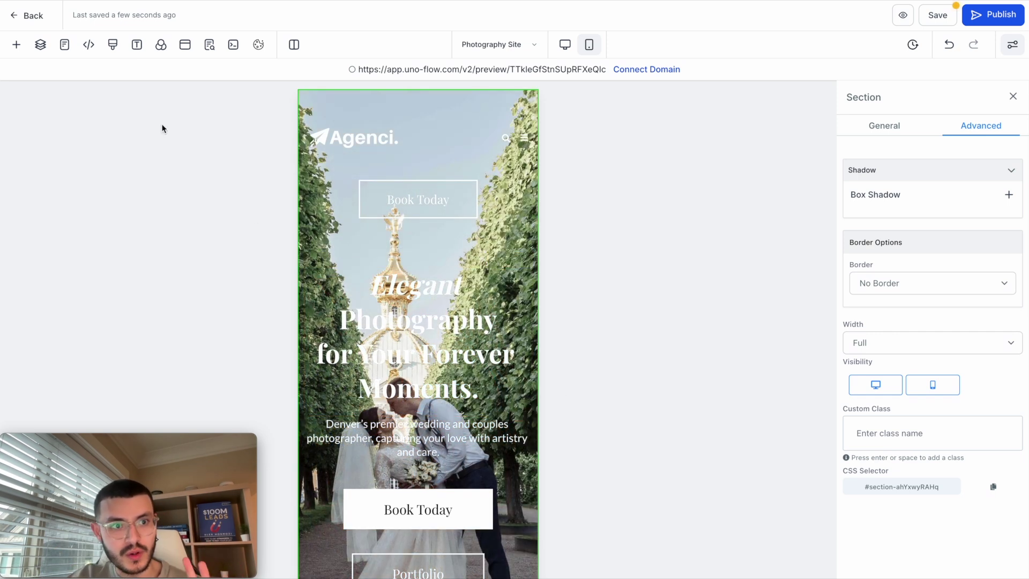
pyautogui.click(113, 45)
pyautogui.scroll(-5, 443, 281)
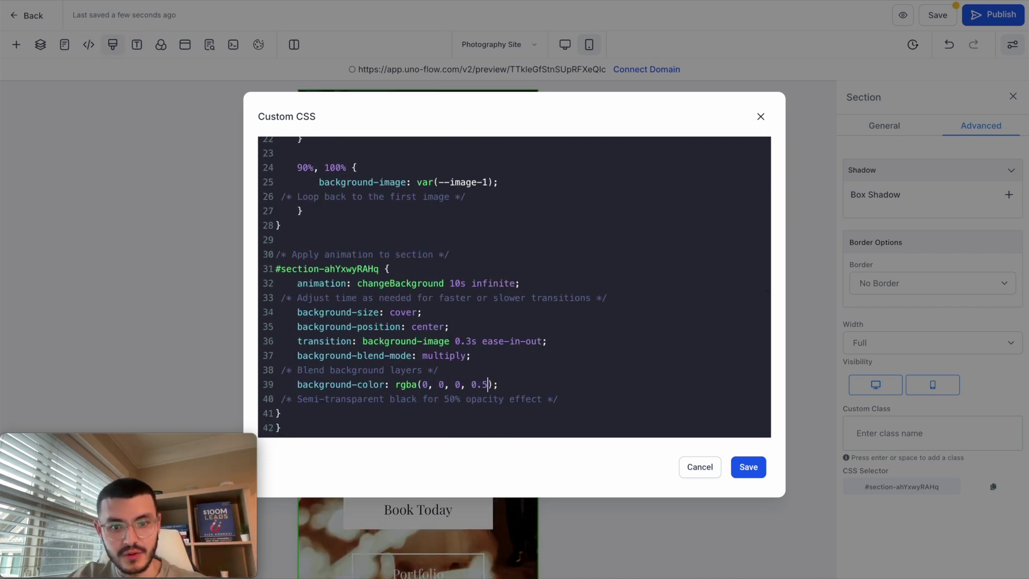
# Save the CSS with the overlay background-color set to rgba(0, 0, 0, 0.5).
pyautogui.click(746, 467)
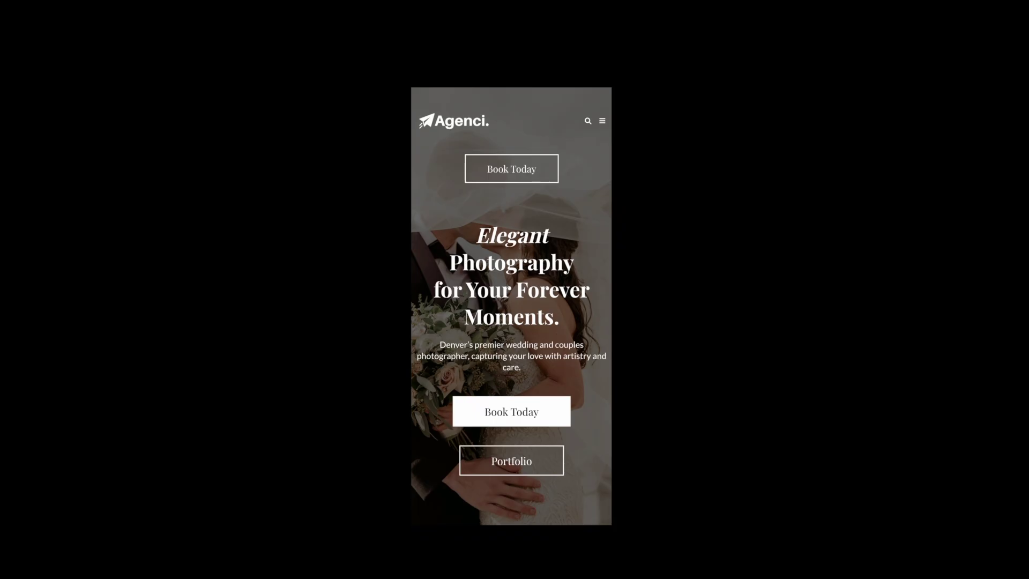